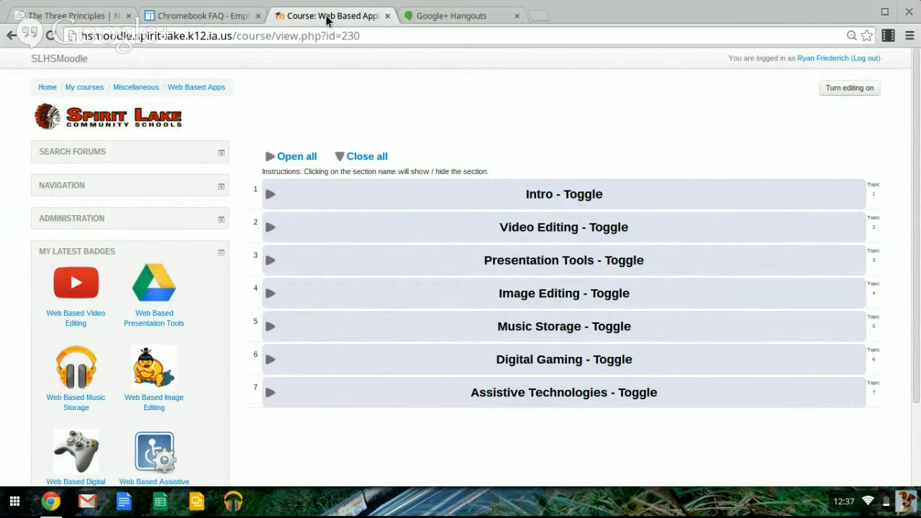
Open the YouTube Editor link from the course's Video Editing section
{"action": "left_click", "coordinate": [272, 226]}
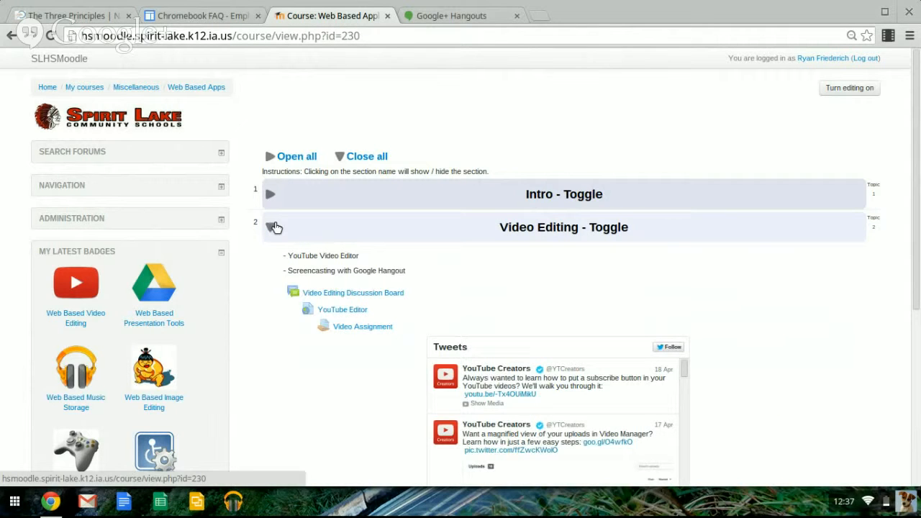
{"action": "scroll", "coordinate": [276, 227], "scroll_direction": "down", "scroll_amount": 1}
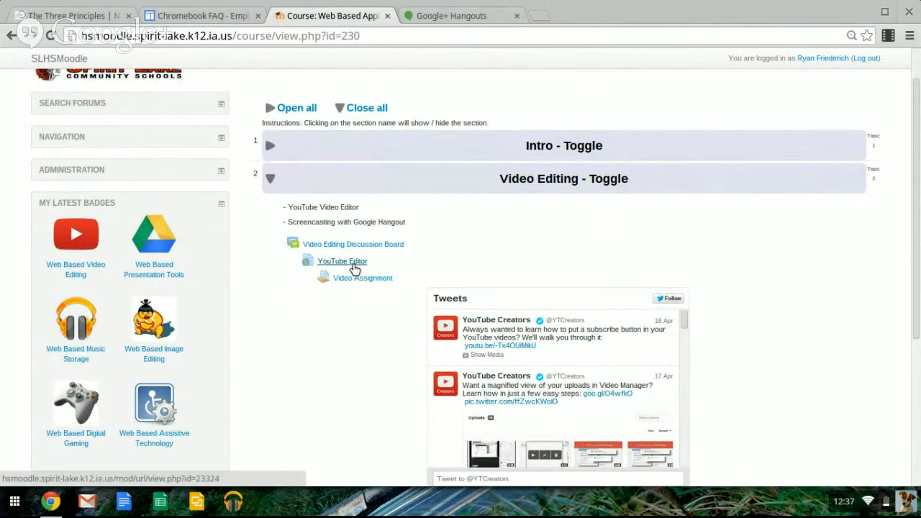
{"action": "scroll", "coordinate": [657, 293], "scroll_direction": "down", "scroll_amount": 2}
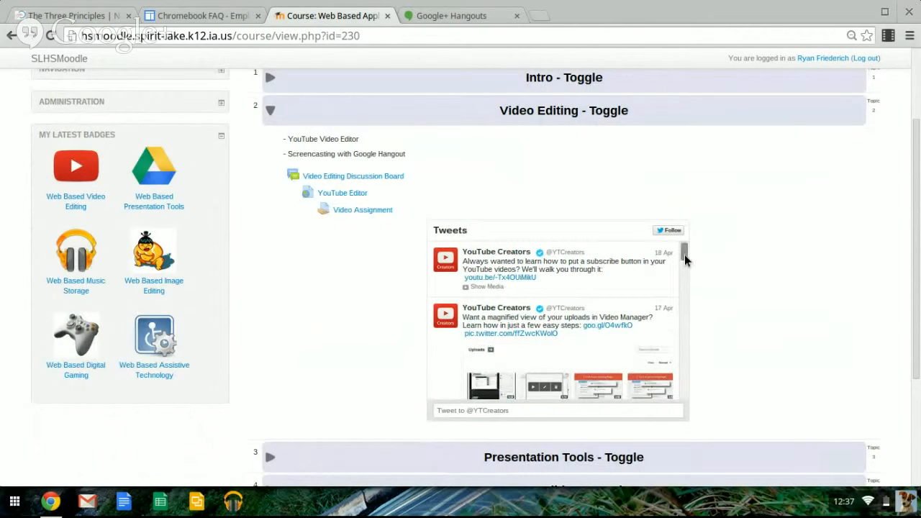
{"action": "left_click_drag", "start_coordinate": [685, 255], "coordinate": [673, 190]}
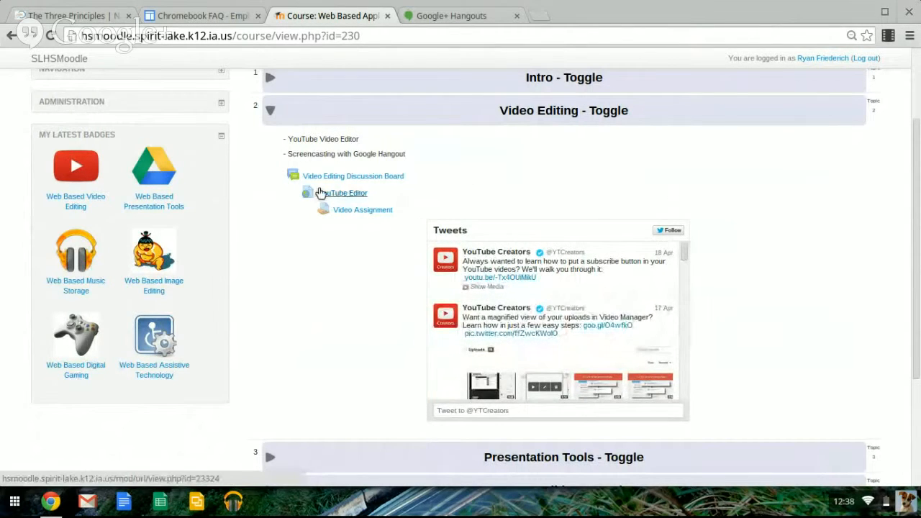
{"action": "left_click", "coordinate": [355, 196]}
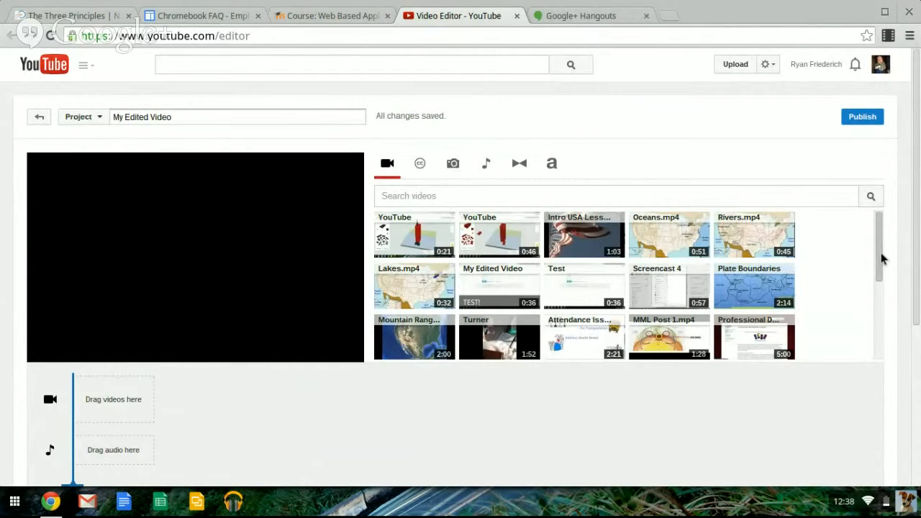
Browse the uploaded videos and add the 0:46 YouTube clip to the video timeline
{"action": "scroll", "coordinate": [880, 252], "scroll_direction": "down", "scroll_amount": 10}
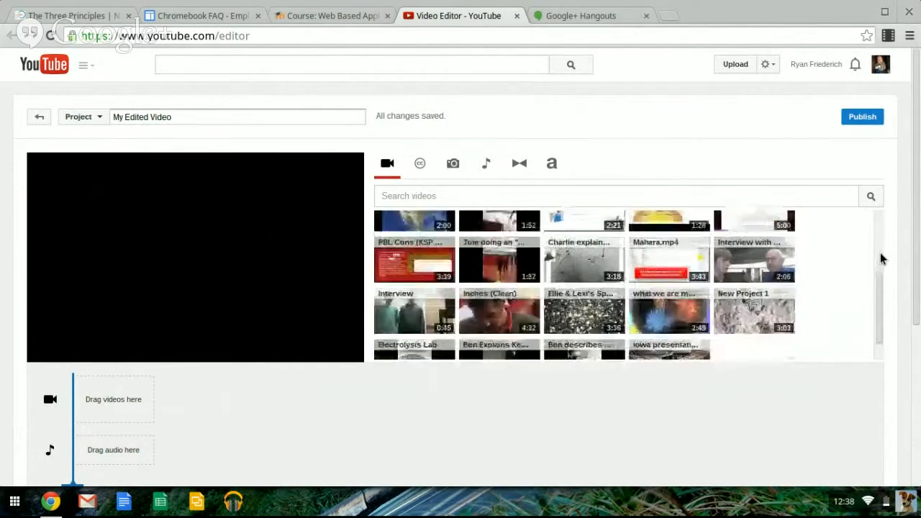
{"action": "scroll", "coordinate": [816, 255], "scroll_direction": "down", "scroll_amount": 10}
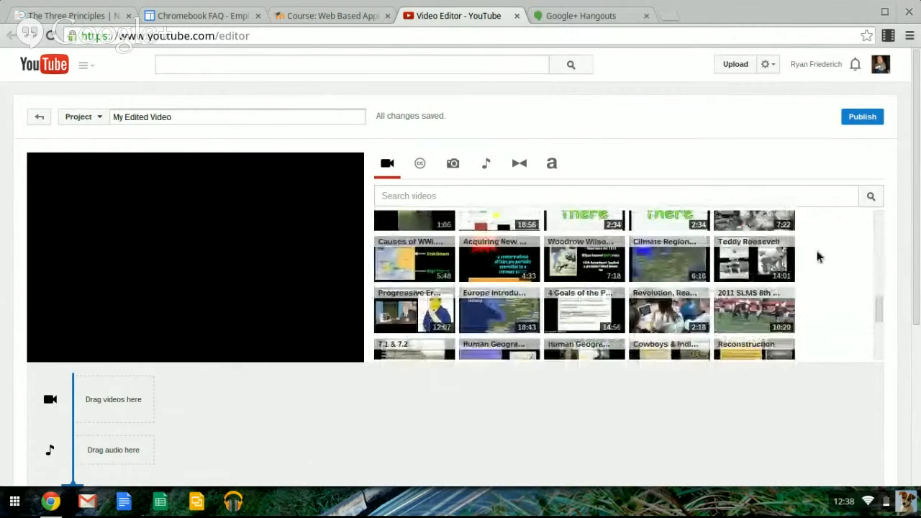
{"action": "scroll", "coordinate": [816, 253], "scroll_direction": "up", "scroll_amount": 10}
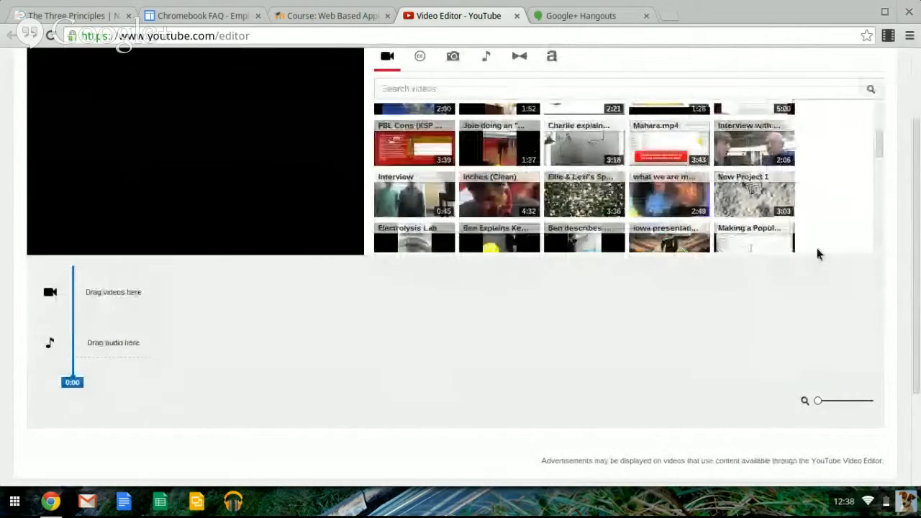
{"action": "scroll", "coordinate": [817, 253], "scroll_direction": "up", "scroll_amount": 1}
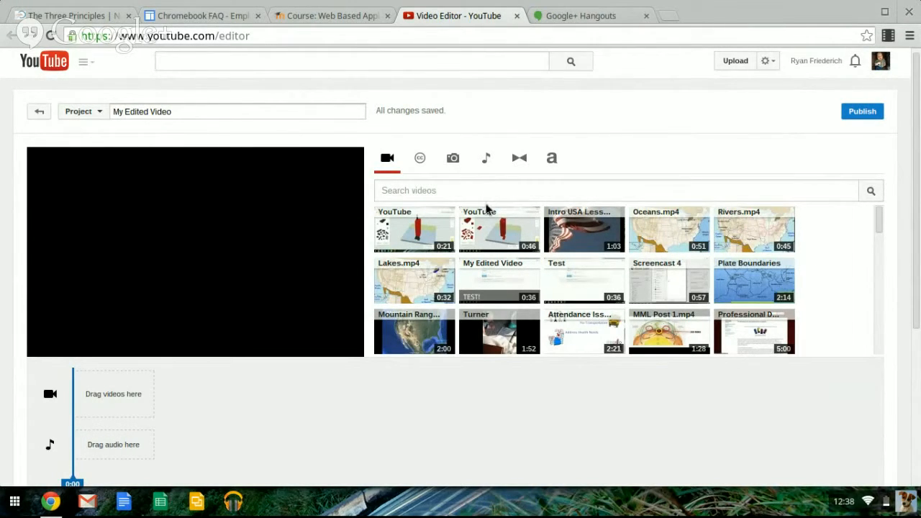
{"action": "left_click_drag", "start_coordinate": [495, 232], "coordinate": [143, 404]}
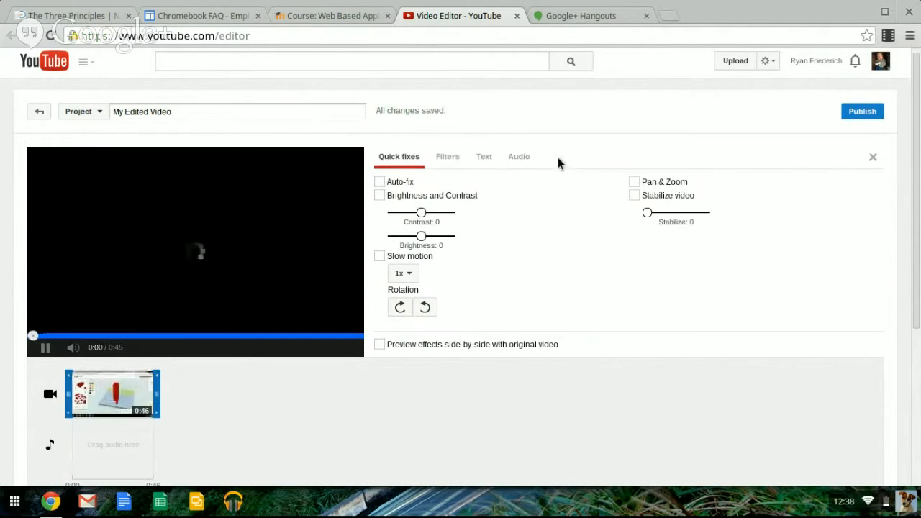
Lower the clip's audio volume to the minimum, close the clip settings and pause the preview
{"action": "left_click", "coordinate": [517, 157]}
{"action": "left_click_drag", "start_coordinate": [409, 197], "coordinate": [377, 196]}
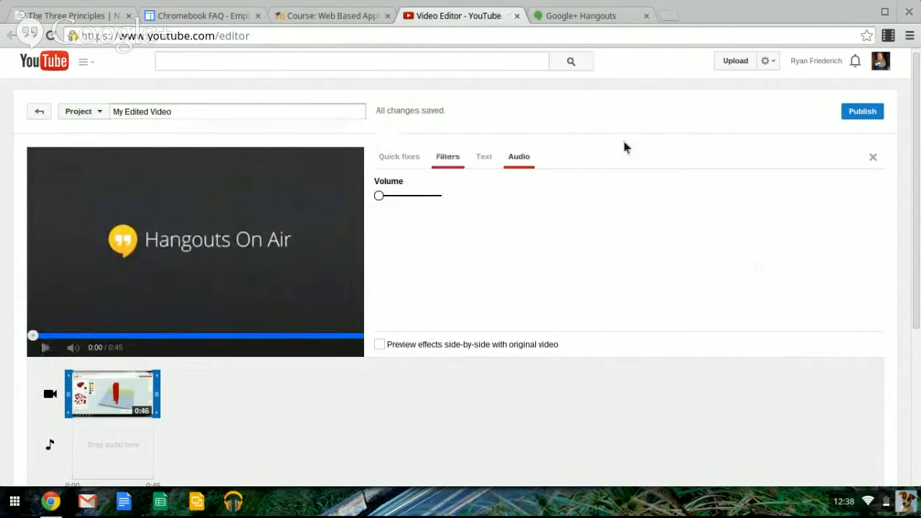
{"action": "left_click", "coordinate": [877, 162]}
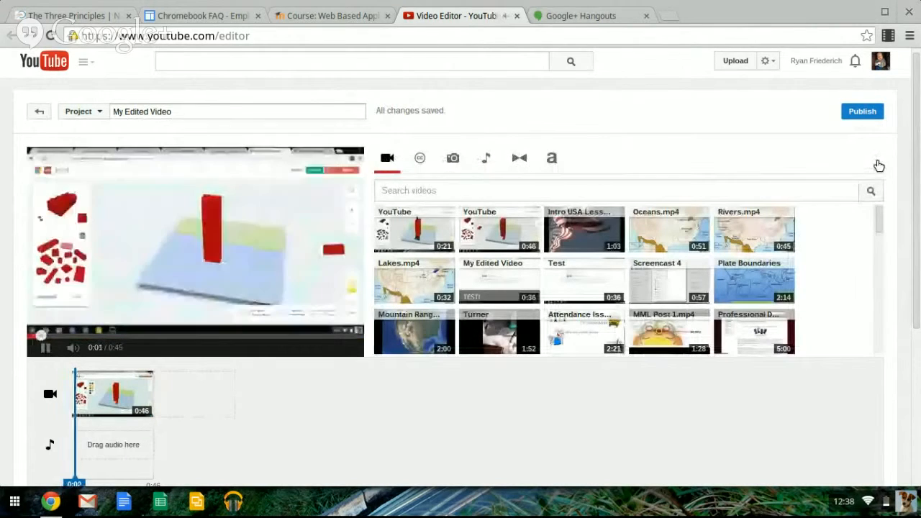
{"action": "left_click", "coordinate": [45, 349]}
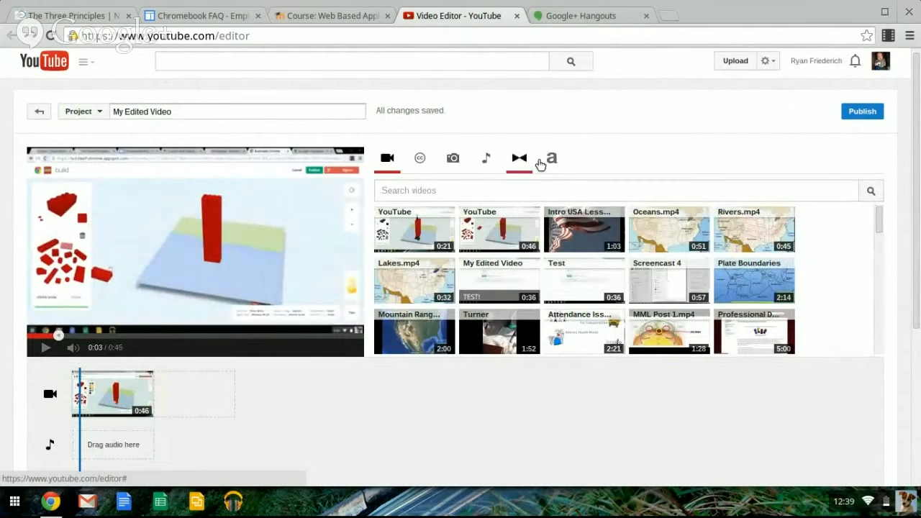
Look through the Creative Commons, photo, audio, transition and title collections, and return to the uploaded videos
{"action": "left_click", "coordinate": [419, 161]}
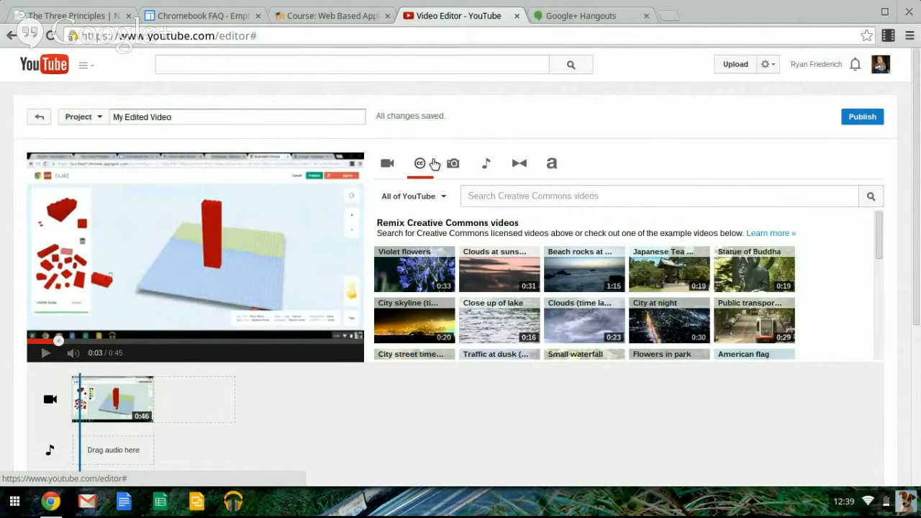
{"action": "left_click", "coordinate": [456, 177]}
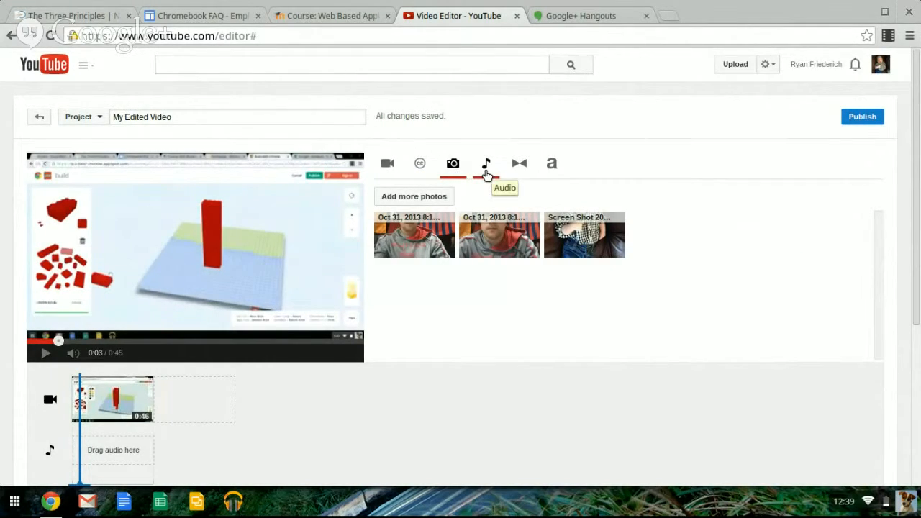
{"action": "left_click", "coordinate": [486, 173]}
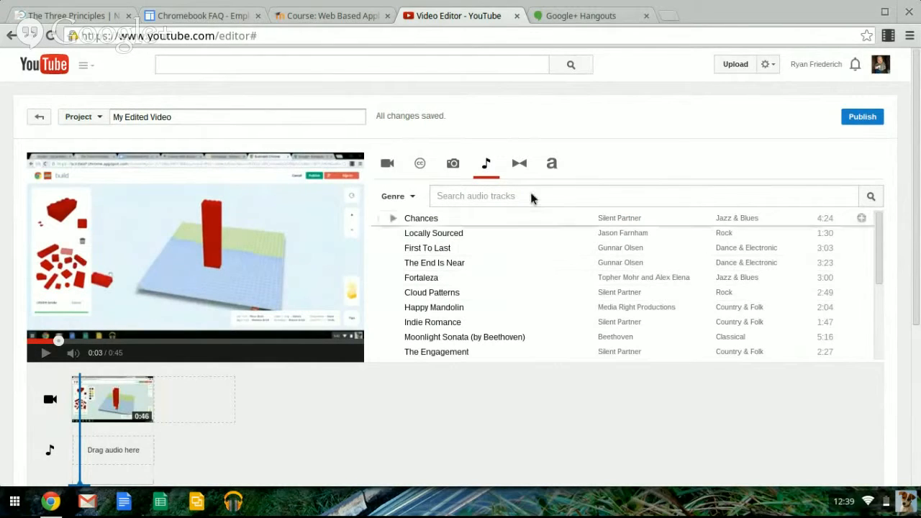
{"action": "left_click", "coordinate": [522, 164]}
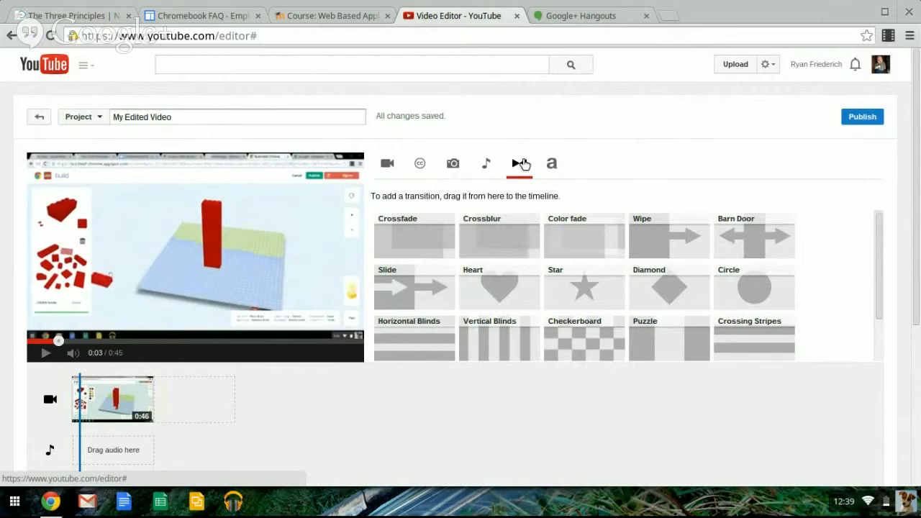
{"action": "left_click", "coordinate": [551, 164]}
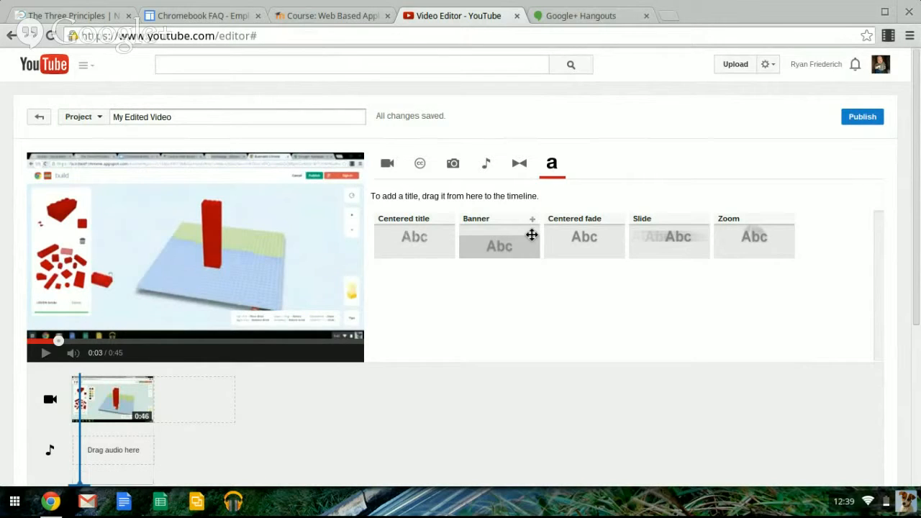
{"action": "scroll", "coordinate": [530, 231], "scroll_direction": "down", "scroll_amount": 1}
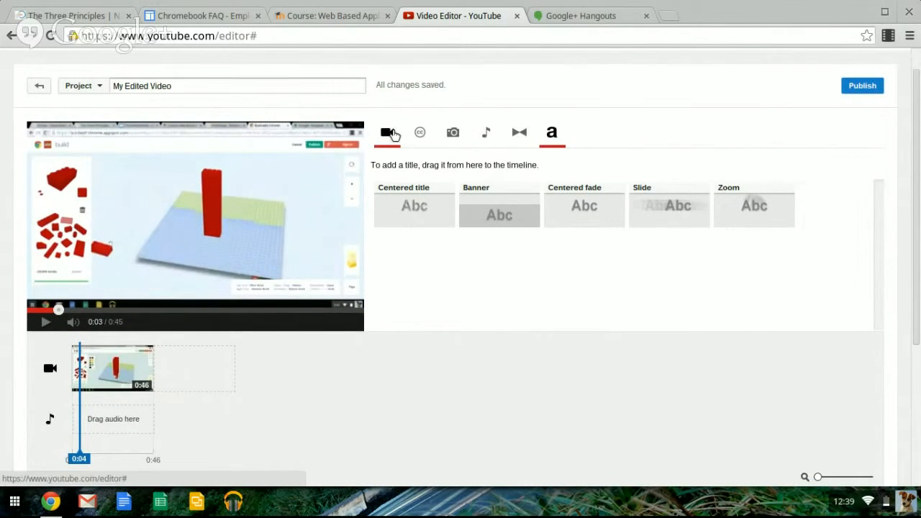
{"action": "left_click", "coordinate": [394, 135]}
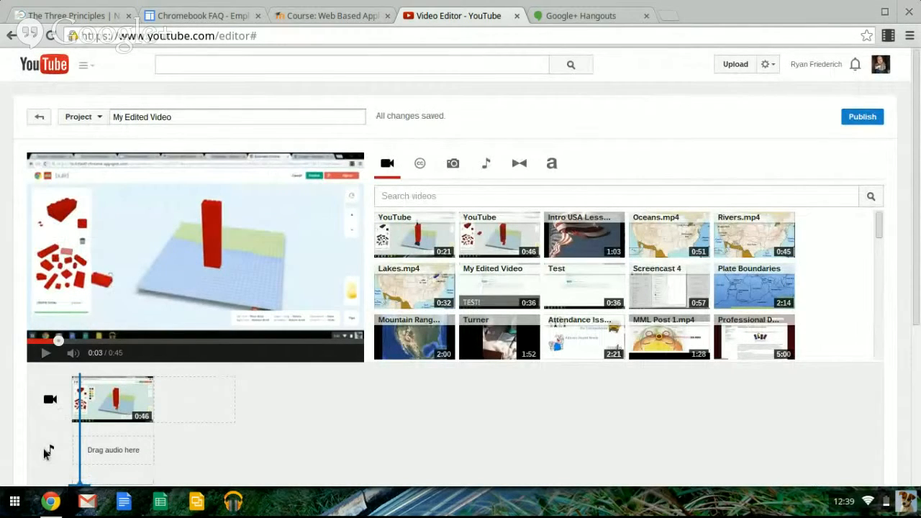
Insert the Creative Commons City skyline clip before the existing clip, trim it to 0:06 and preview the result
{"action": "left_click", "coordinate": [418, 177]}
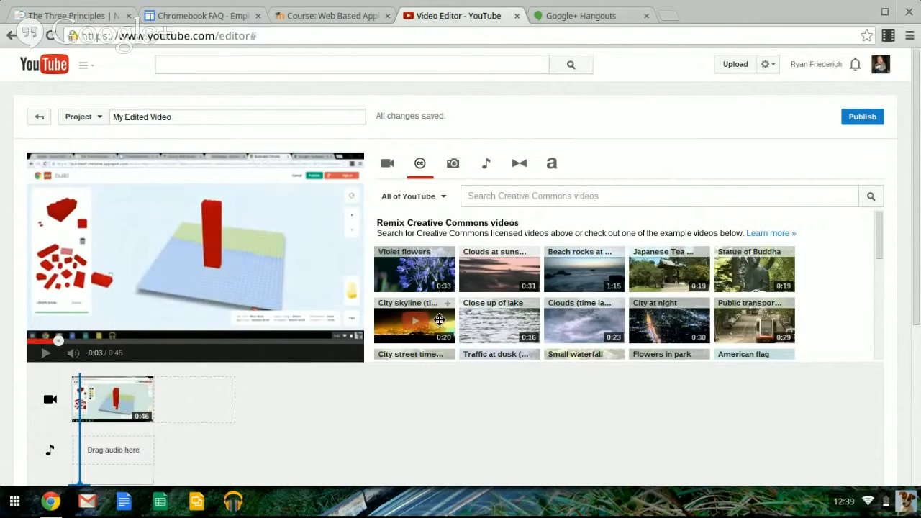
{"action": "left_click_drag", "start_coordinate": [439, 320], "coordinate": [81, 415]}
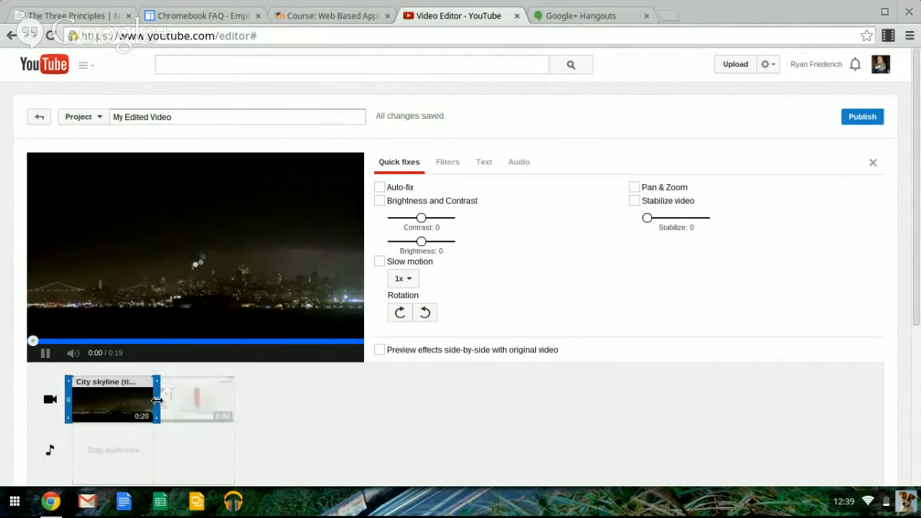
{"action": "left_click_drag", "start_coordinate": [156, 400], "coordinate": [96, 397]}
{"action": "left_click", "coordinate": [45, 353]}
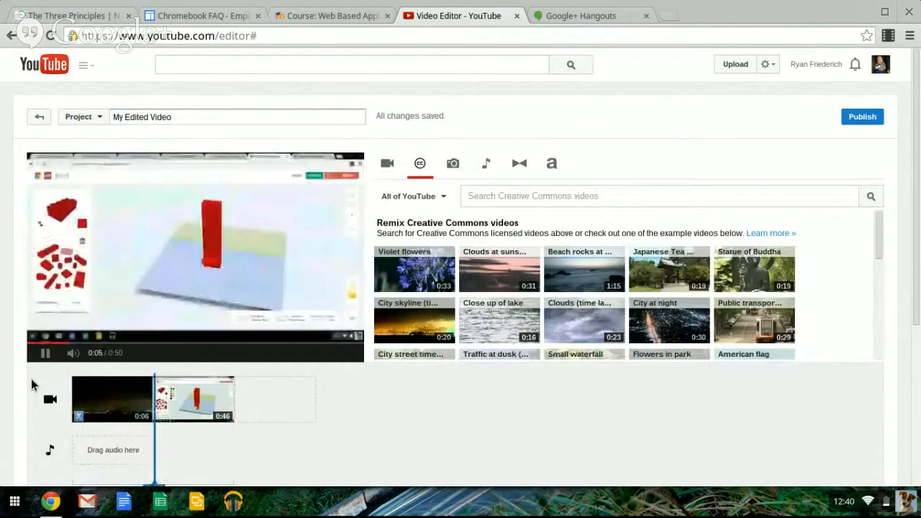
{"action": "left_click", "coordinate": [46, 354]}
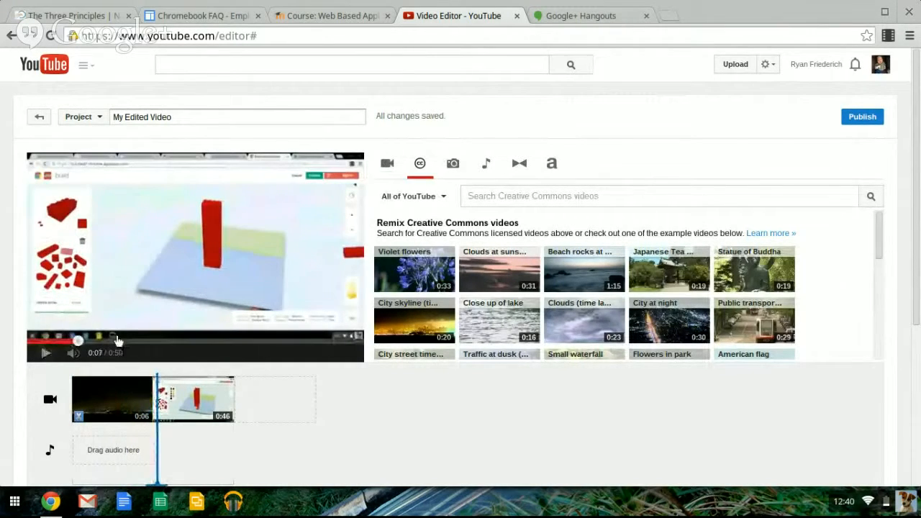
Insert the Screen Shot photo at the start of the video timeline, shorten it to 0:02 and preview the sequence
{"action": "left_click", "coordinate": [453, 164]}
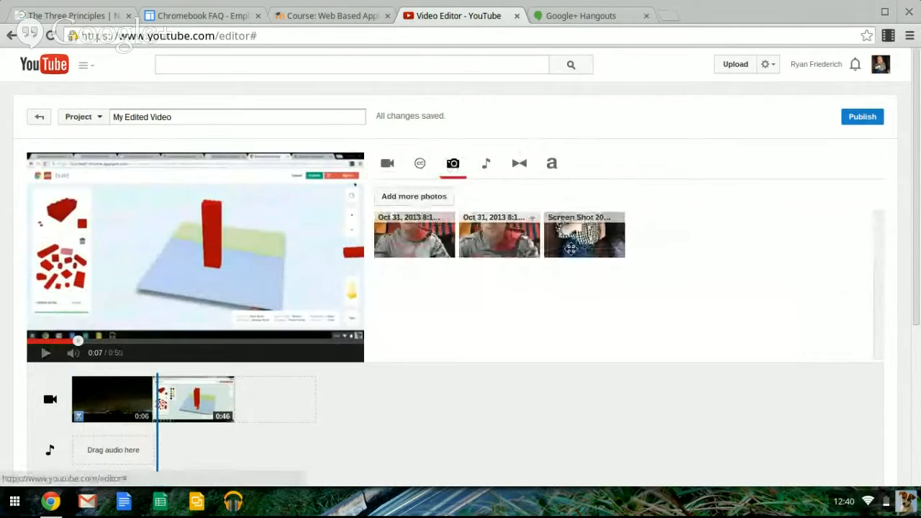
{"action": "left_click_drag", "start_coordinate": [583, 237], "coordinate": [83, 411]}
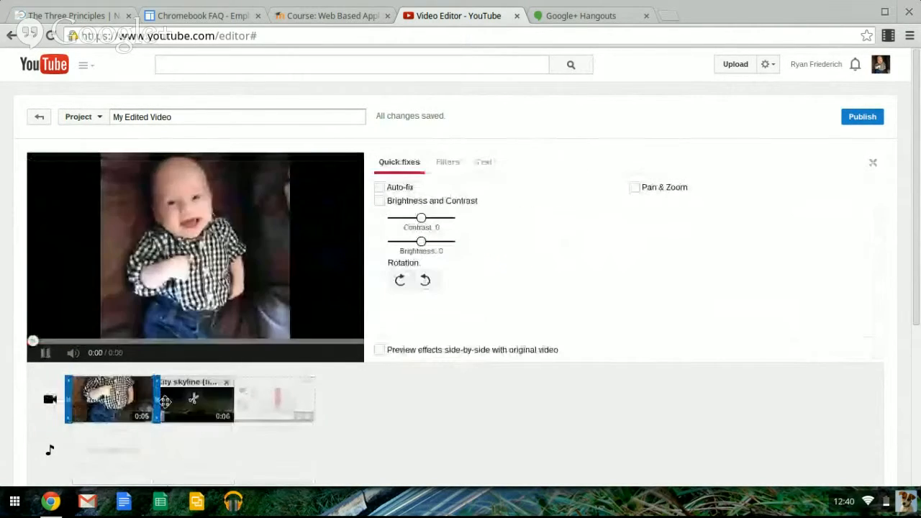
{"action": "left_click_drag", "start_coordinate": [154, 401], "coordinate": [100, 398]}
{"action": "left_click_drag", "start_coordinate": [98, 398], "coordinate": [98, 399]}
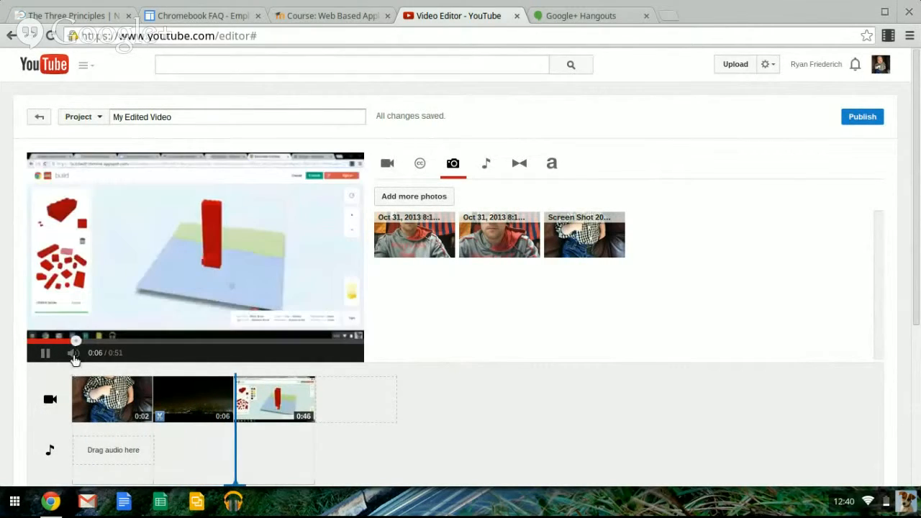
{"action": "left_click", "coordinate": [45, 352]}
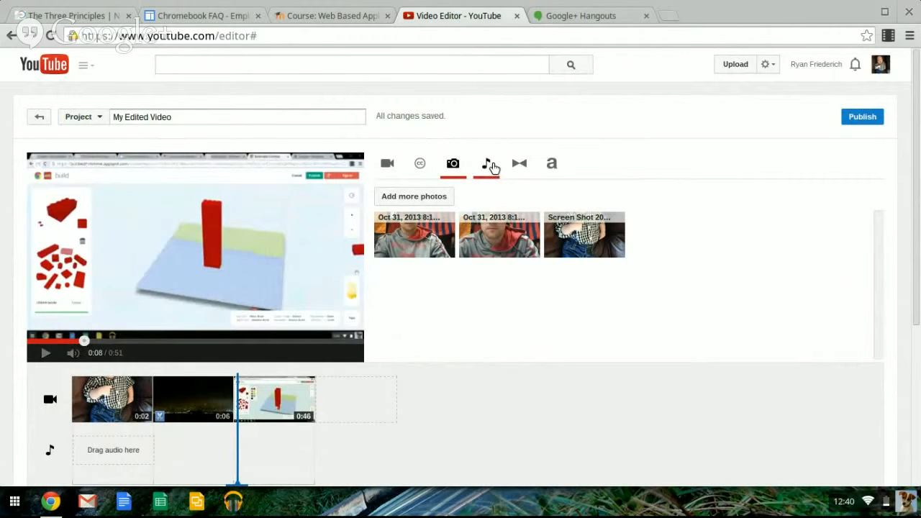
Add the Country & Folk track Happy Mandolin to the audio timeline and trim it to 0:49 to match the video
{"action": "left_click", "coordinate": [491, 167]}
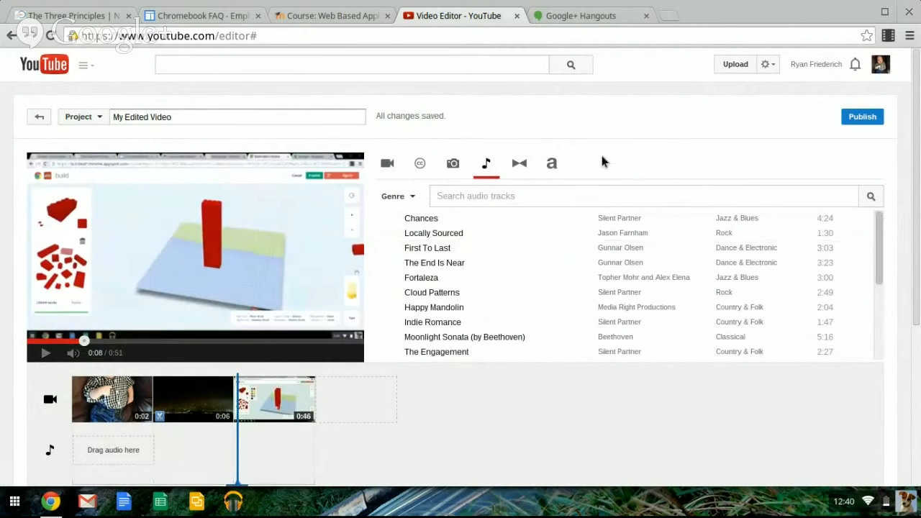
{"action": "left_click", "coordinate": [419, 197]}
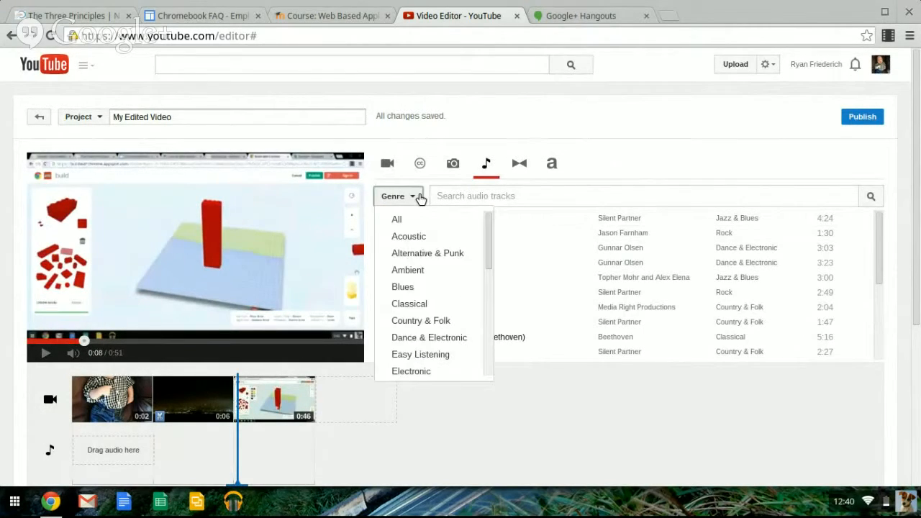
{"action": "left_click_drag", "start_coordinate": [488, 233], "coordinate": [478, 254]}
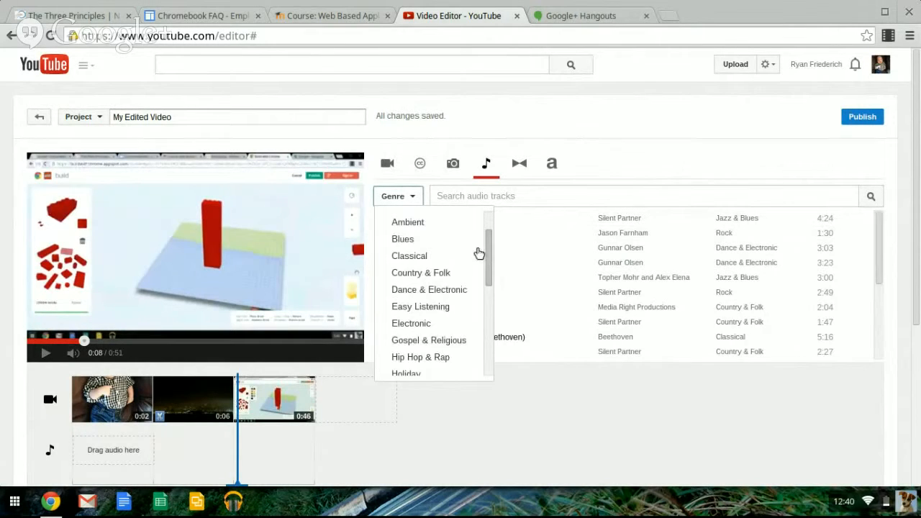
{"action": "left_click", "coordinate": [424, 273]}
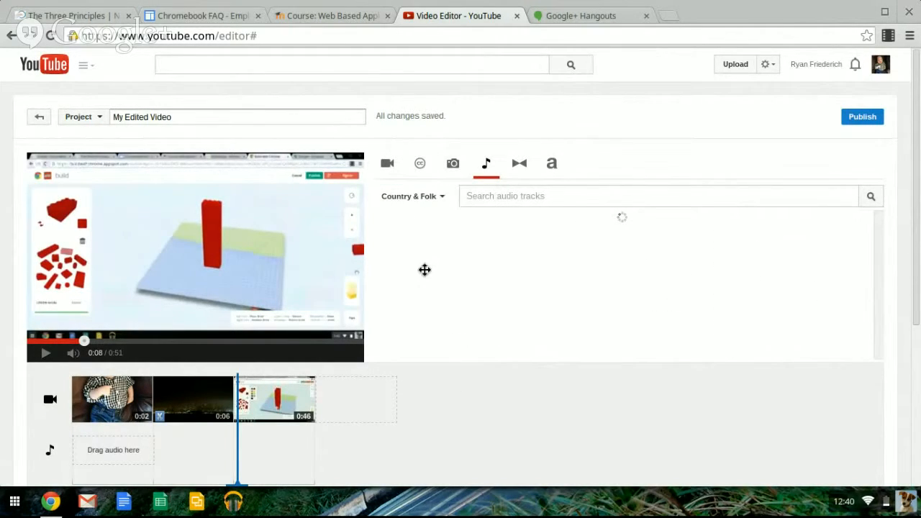
{"action": "left_click_drag", "start_coordinate": [450, 222], "coordinate": [143, 447]}
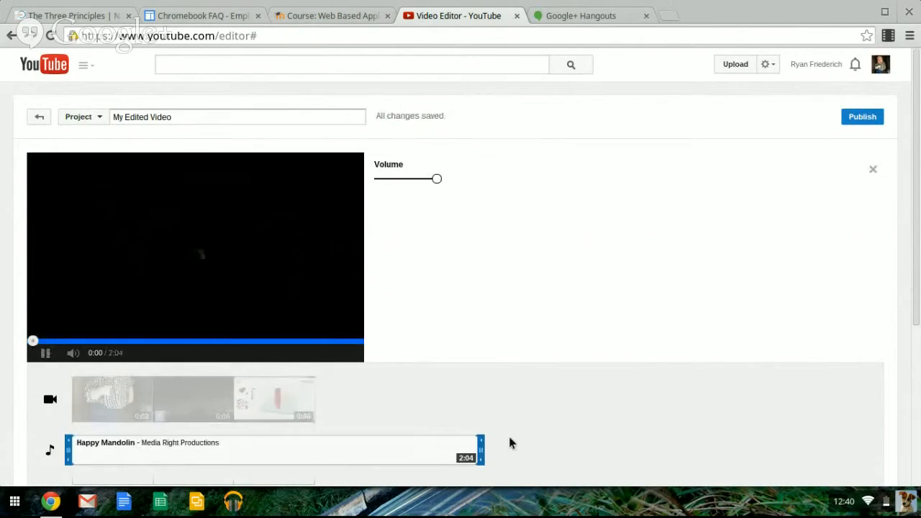
{"action": "left_click_drag", "start_coordinate": [484, 450], "coordinate": [315, 454]}
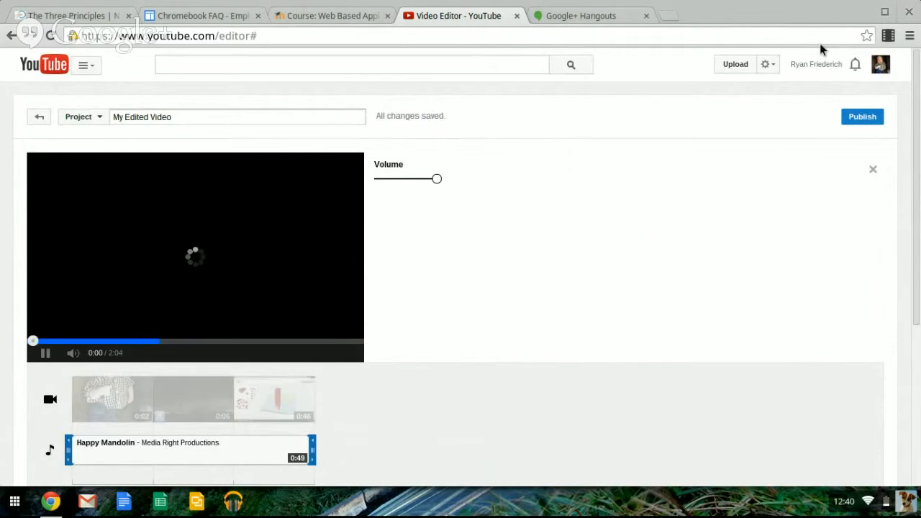
{"action": "left_click", "coordinate": [872, 171]}
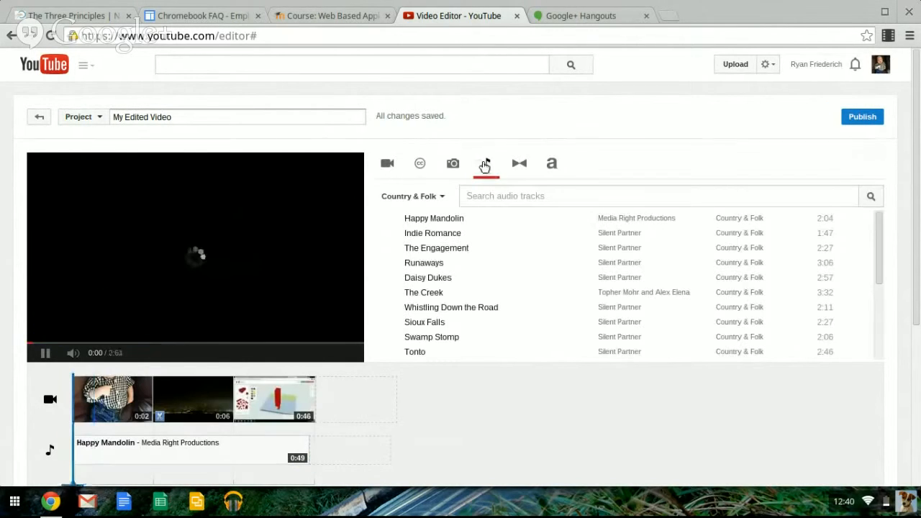
Add a Star transition between the Screen Shot photo and the City skyline clip, and preview the result
{"action": "left_click", "coordinate": [516, 163]}
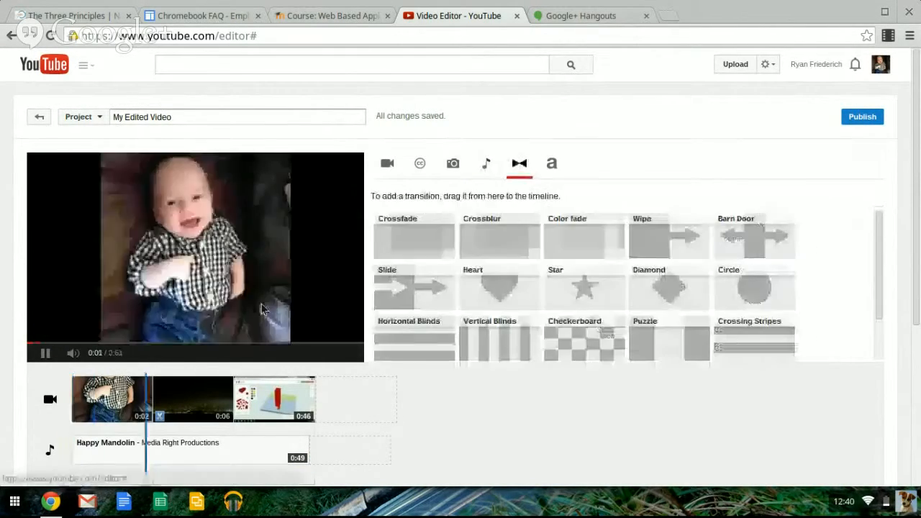
{"action": "left_click", "coordinate": [45, 354]}
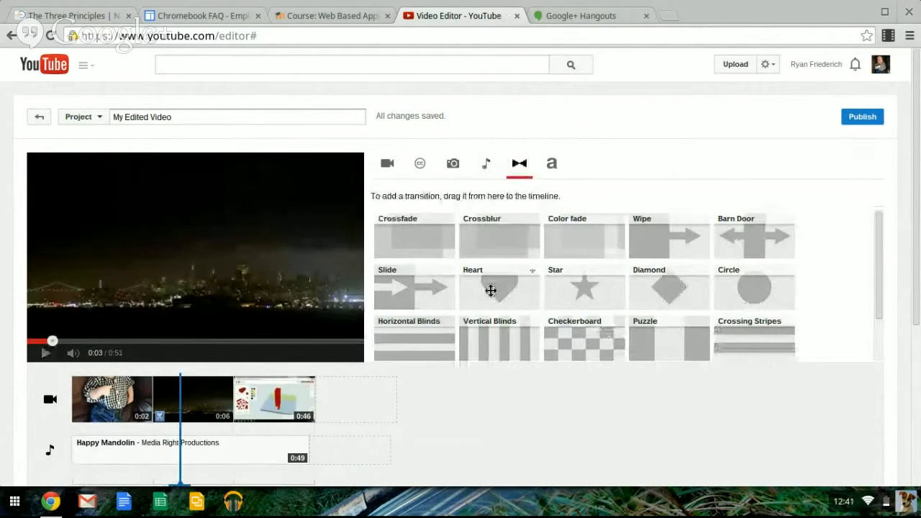
{"action": "left_click_drag", "start_coordinate": [571, 290], "coordinate": [147, 399]}
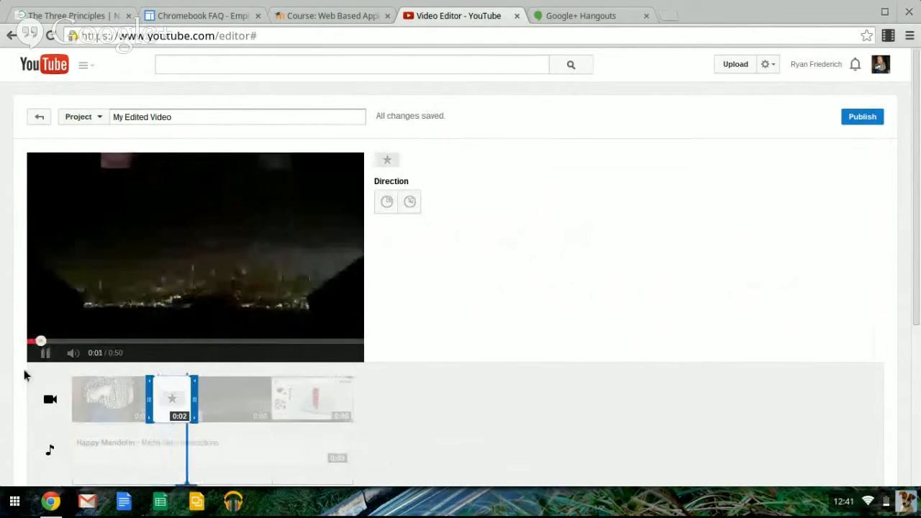
{"action": "left_click", "coordinate": [45, 353]}
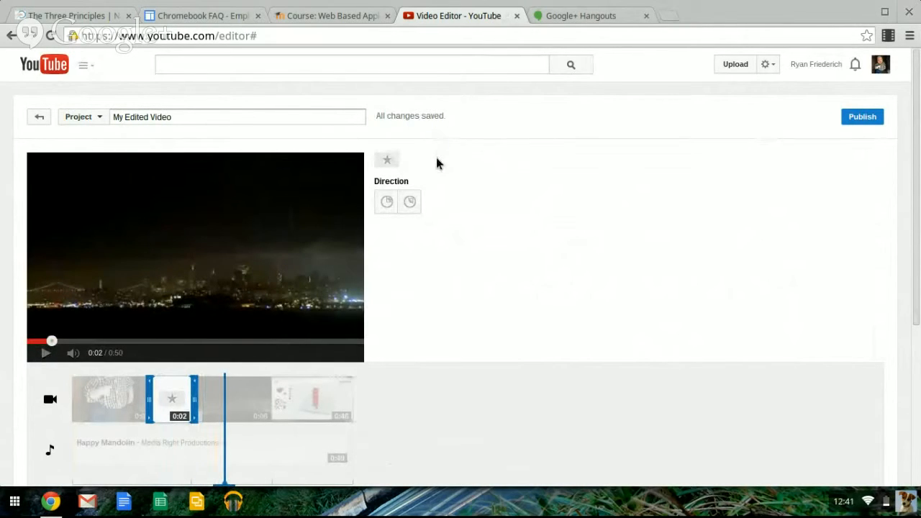
{"action": "left_click", "coordinate": [121, 416]}
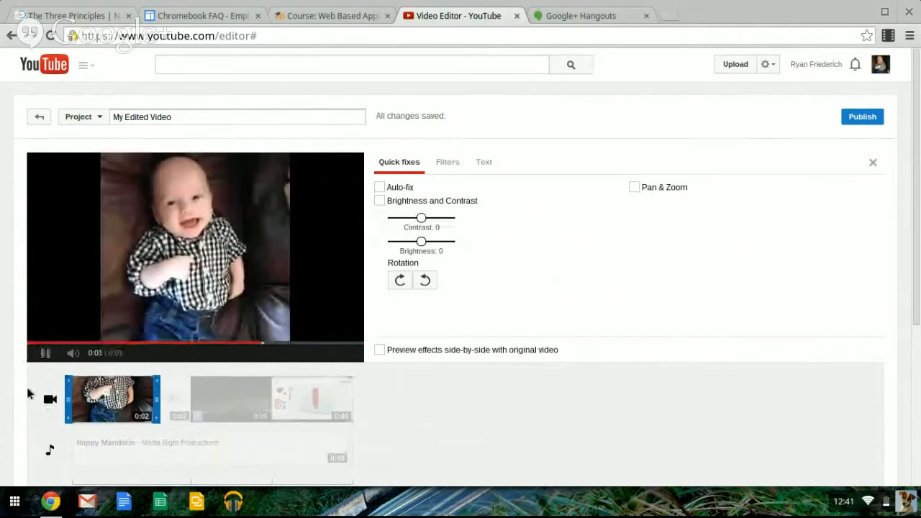
{"action": "key", "text": "Delete"}
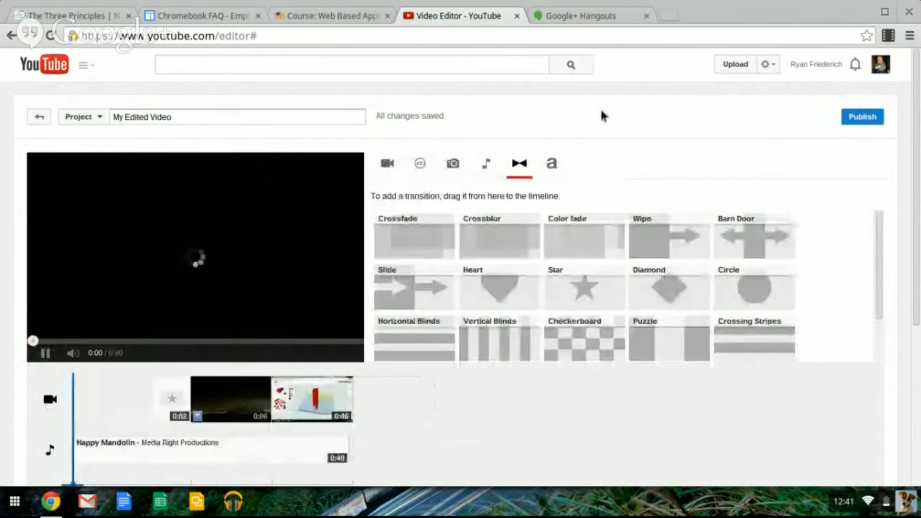
Add a Centered title after the last clip on the video timeline
{"action": "left_click", "coordinate": [552, 167]}
{"action": "left_click", "coordinate": [45, 354]}
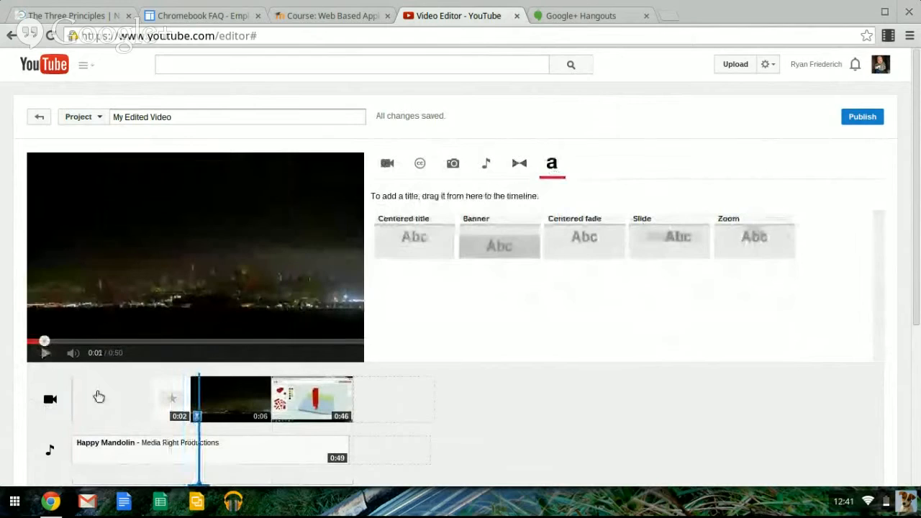
{"action": "left_click", "coordinate": [78, 420]}
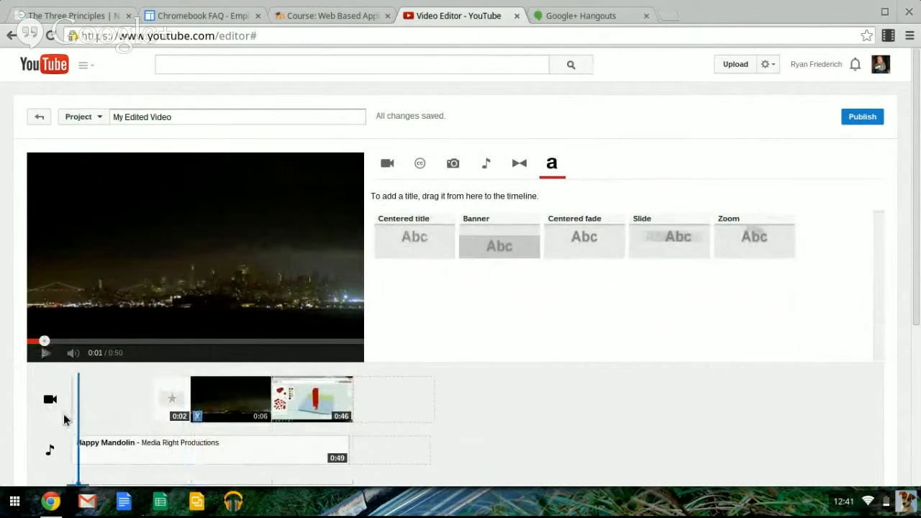
{"action": "left_click", "coordinate": [62, 420]}
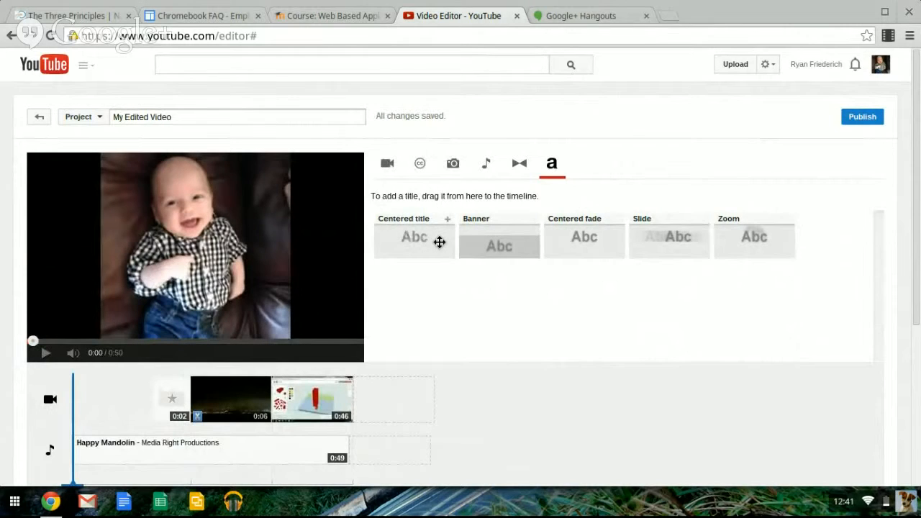
{"action": "left_click_drag", "start_coordinate": [440, 242], "coordinate": [99, 404]}
{"action": "mouse_move", "coordinate": [447, 227]}
{"action": "left_click_drag", "start_coordinate": [431, 239], "coordinate": [382, 399]}
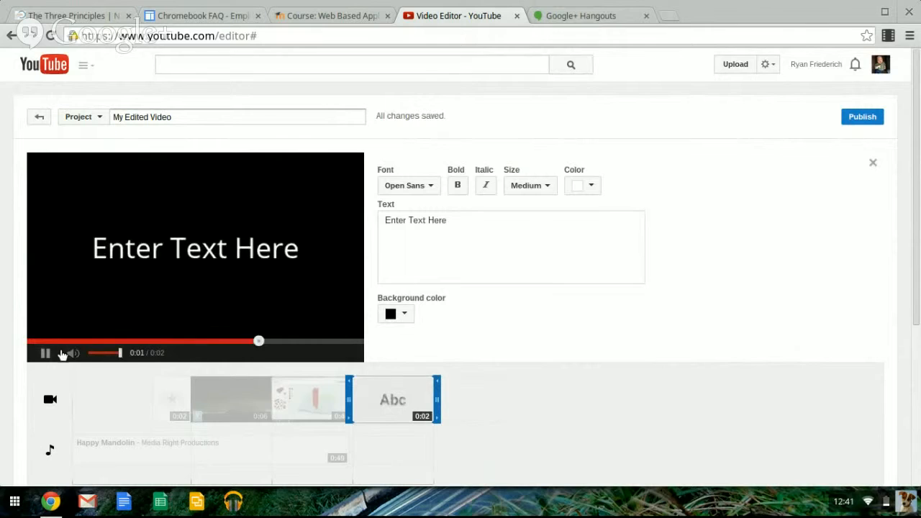
Set the title's text to TEST VIDEO! and its background color to red, and leave the title settings
{"action": "double_click", "coordinate": [420, 235]}
{"action": "key", "text": "ctrl+a"}
{"action": "type", "text": "TEST VID"}
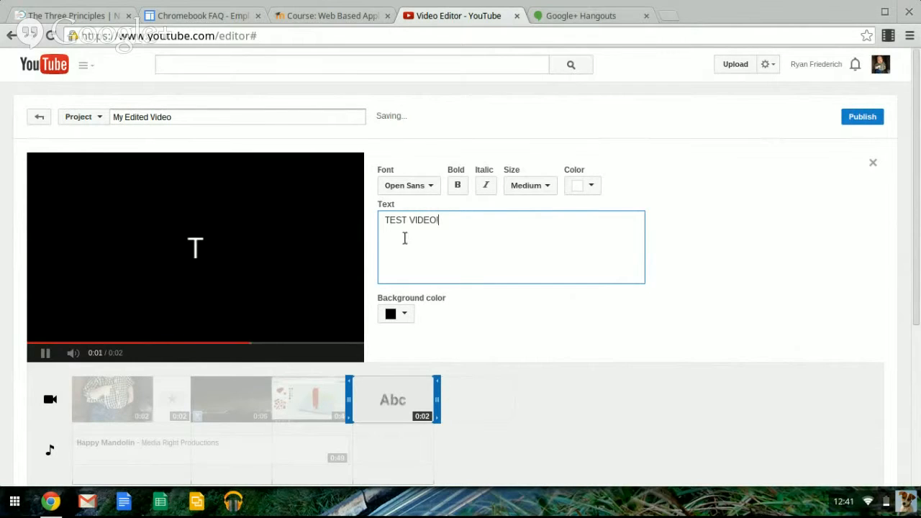
{"action": "left_click", "coordinate": [404, 315]}
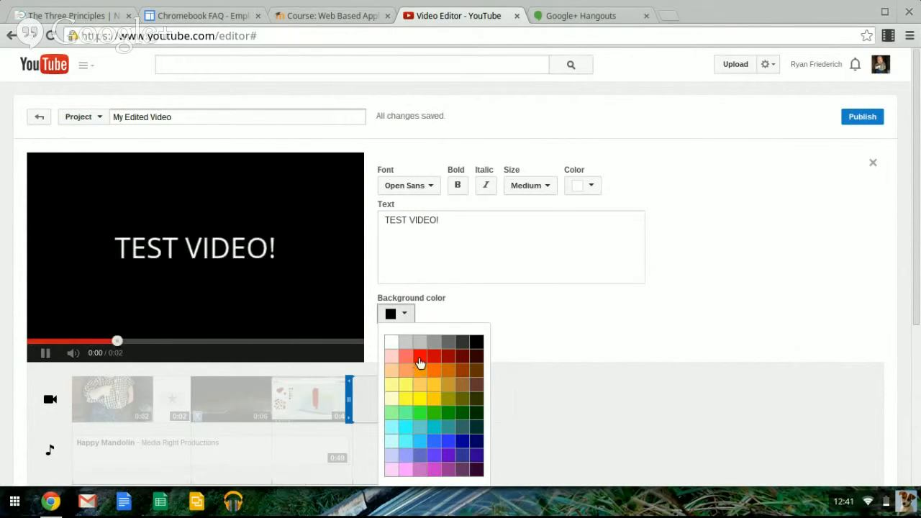
{"action": "left_click", "coordinate": [420, 361]}
{"action": "left_click", "coordinate": [478, 404]}
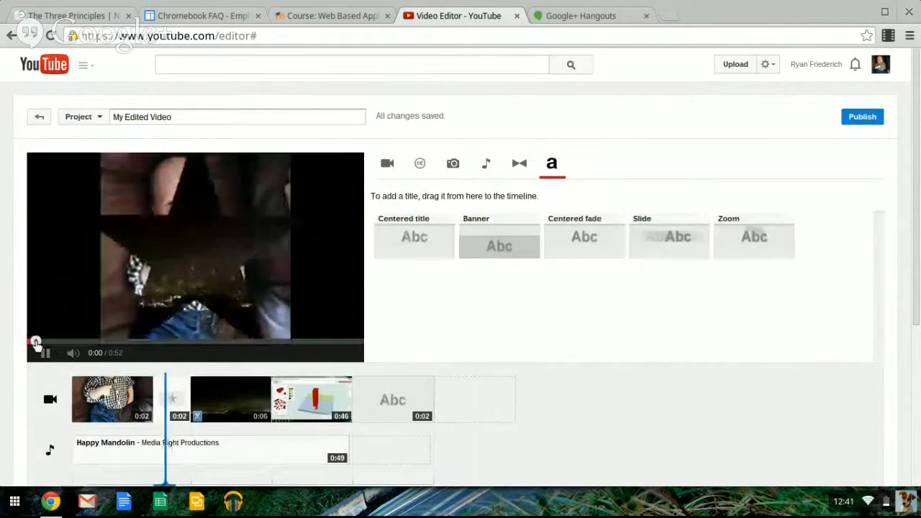
Preview the project up to its last part and review the transition, audio, photo, Creative Commons and uploaded video collections
{"action": "left_click_drag", "start_coordinate": [35, 343], "coordinate": [266, 358]}
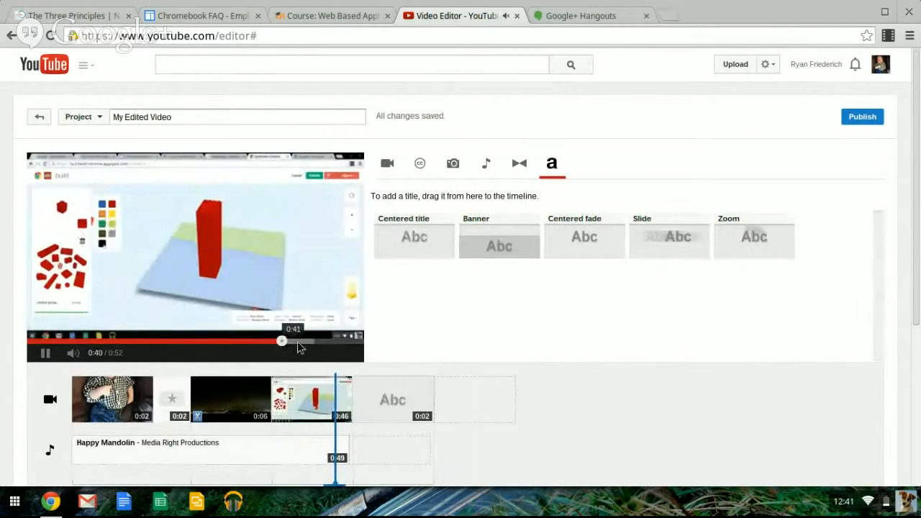
{"action": "left_click", "coordinate": [301, 348]}
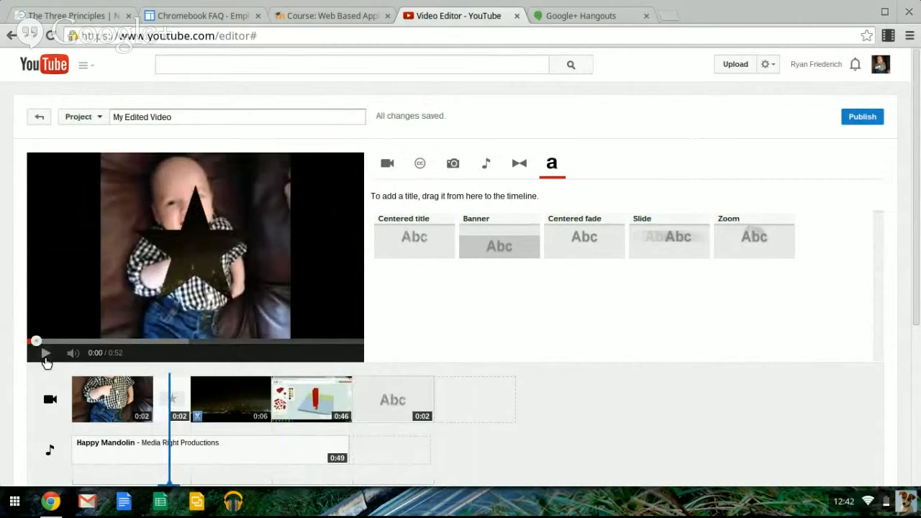
{"action": "left_click", "coordinate": [518, 173]}
{"action": "left_click", "coordinate": [488, 173]}
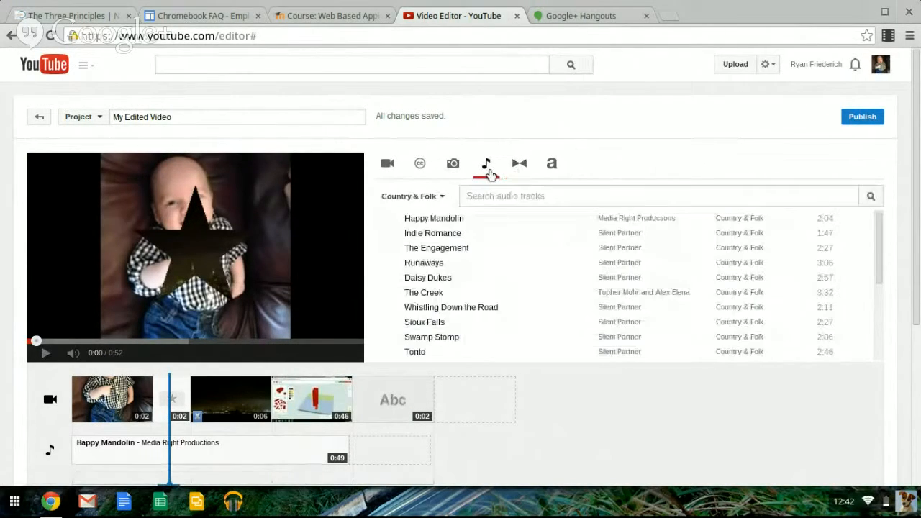
{"action": "left_click", "coordinate": [452, 166]}
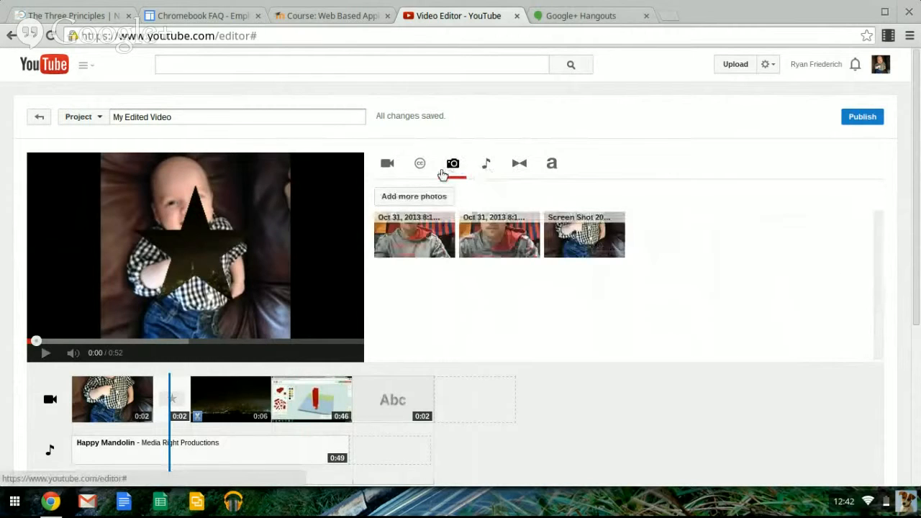
{"action": "left_click", "coordinate": [425, 173]}
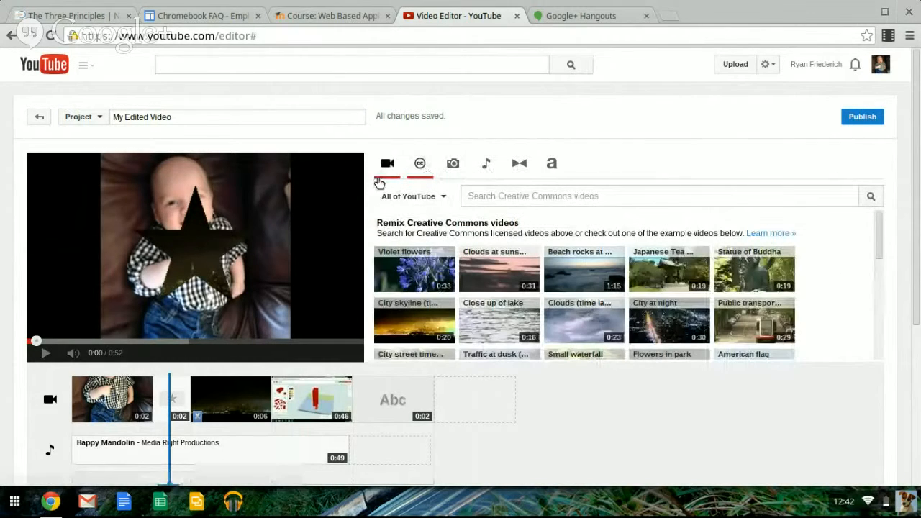
{"action": "left_click", "coordinate": [380, 182]}
{"action": "left_click", "coordinate": [423, 175]}
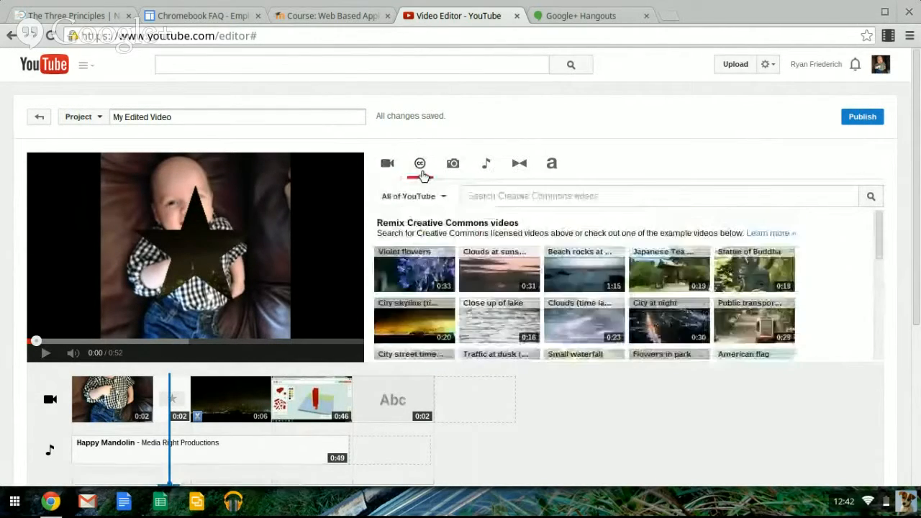
{"action": "left_click", "coordinate": [452, 164]}
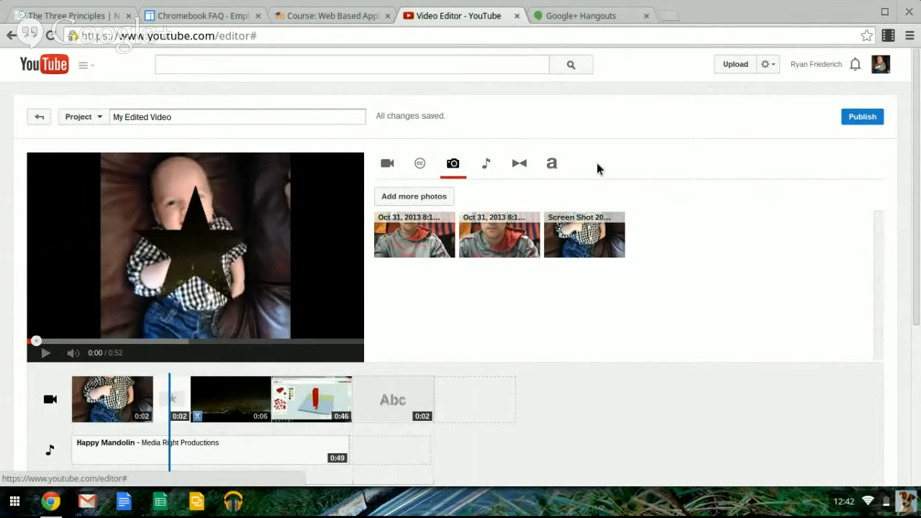
{"action": "scroll", "coordinate": [484, 181], "scroll_direction": "down", "scroll_amount": 3}
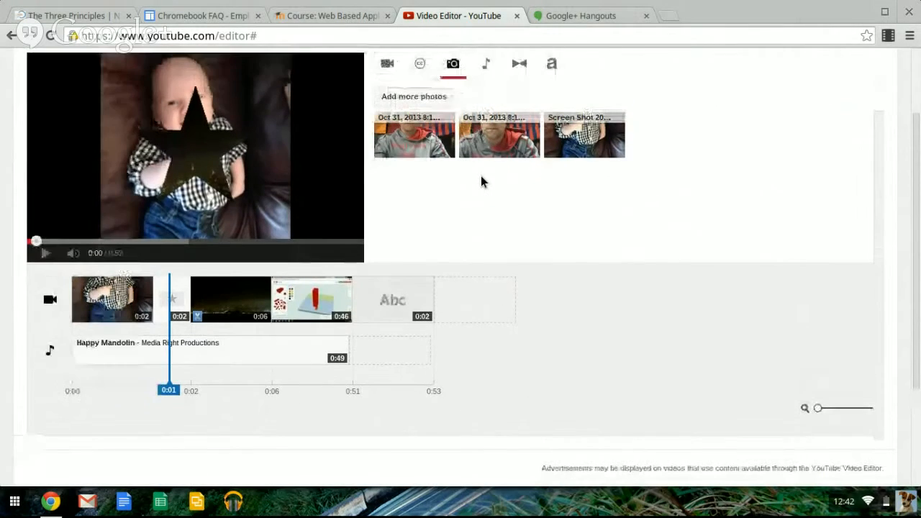
{"action": "scroll", "coordinate": [481, 176], "scroll_direction": "up", "scroll_amount": 3}
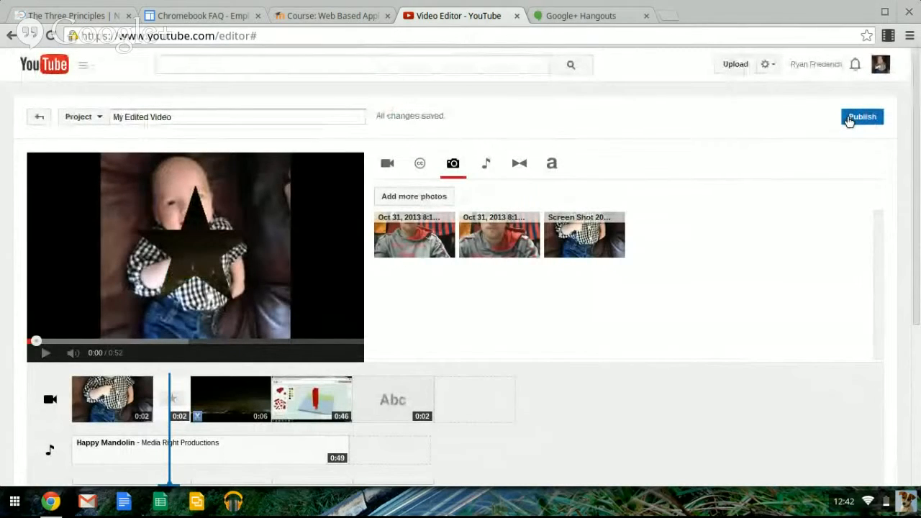
Switch to the SLHSMoodle course page, examine its Video Editing section and return to the YouTube Video Editor
{"action": "left_click", "coordinate": [316, 16]}
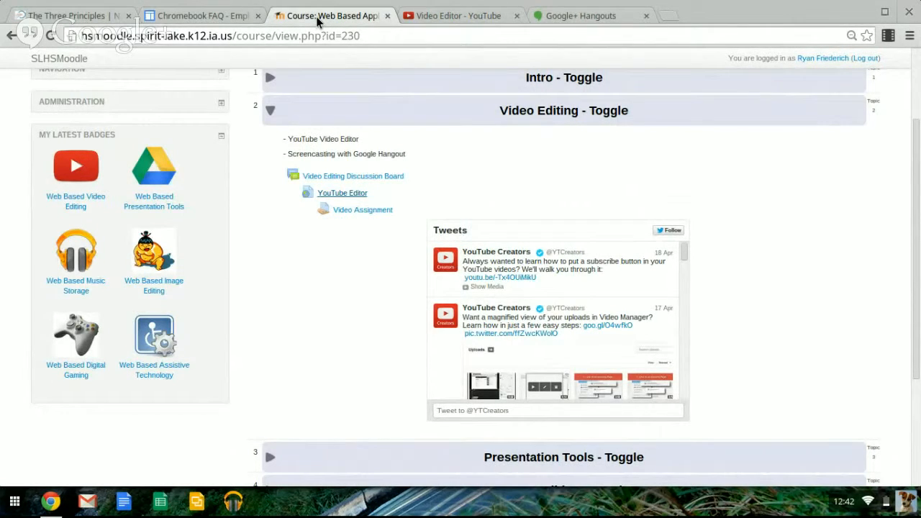
{"action": "left_click", "coordinate": [486, 24]}
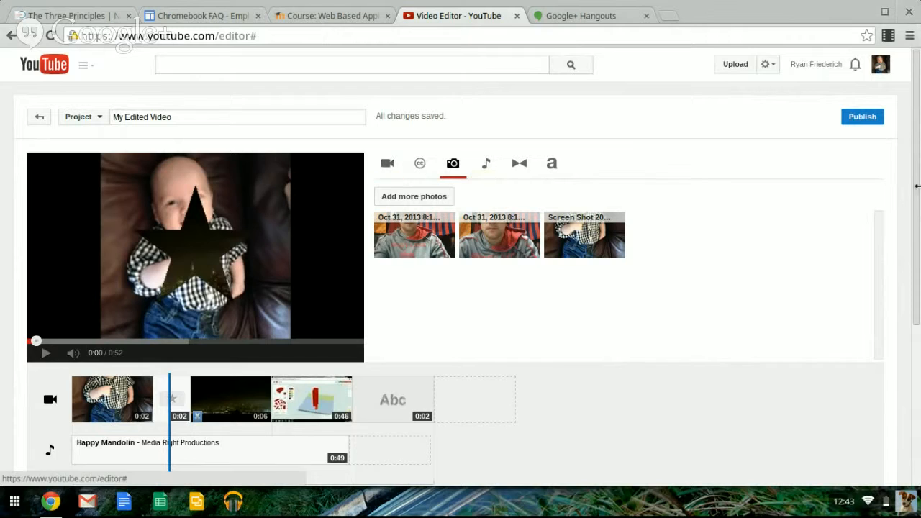
{"action": "left_click", "coordinate": [305, 15]}
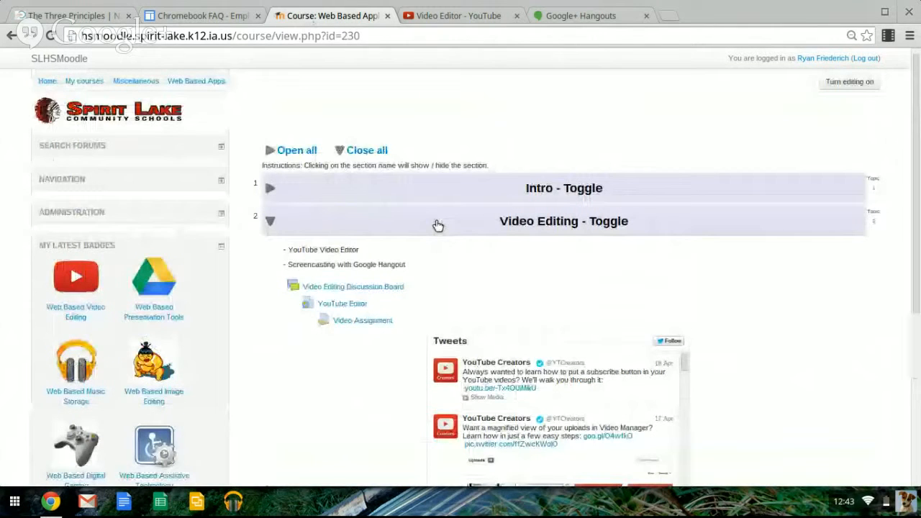
{"action": "scroll", "coordinate": [437, 225], "scroll_direction": "down", "scroll_amount": 3}
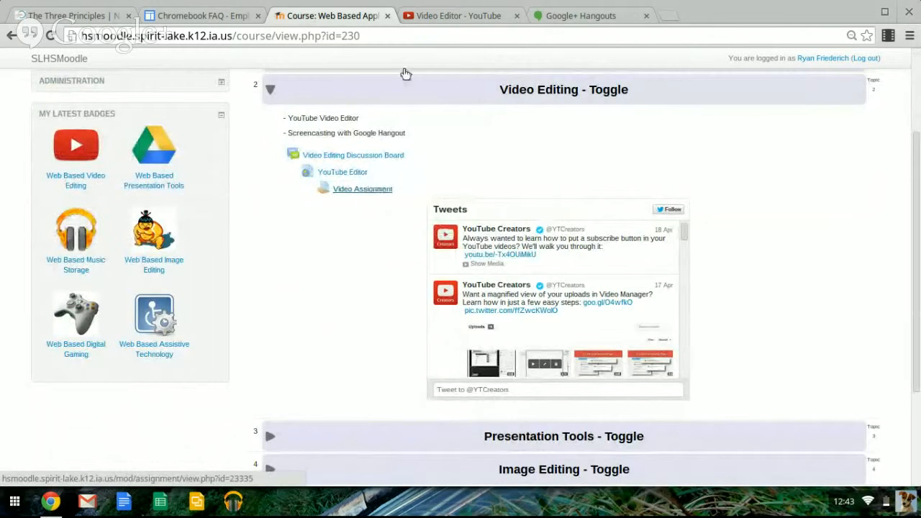
{"action": "left_click", "coordinate": [449, 18]}
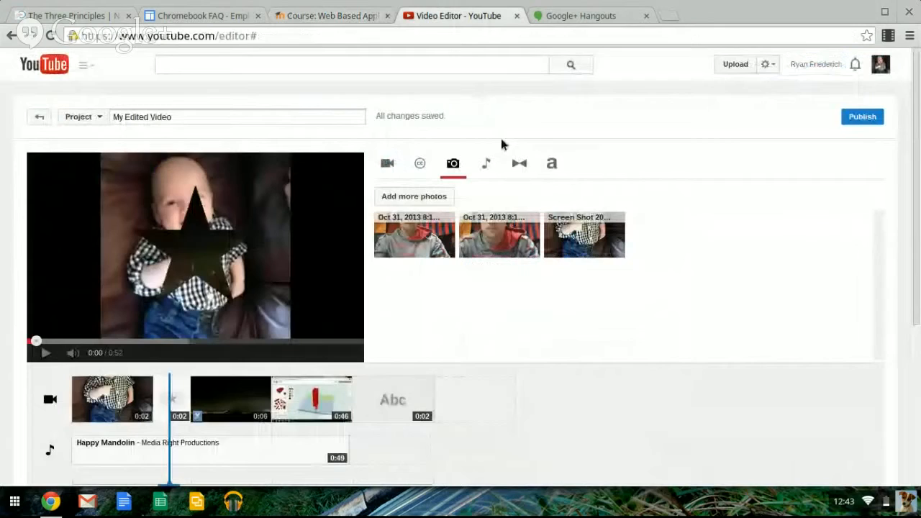
Switch back to the SLHSMoodle course, look over the Video Editing Discussion Board and return to the course's section list
{"action": "left_click", "coordinate": [310, 16]}
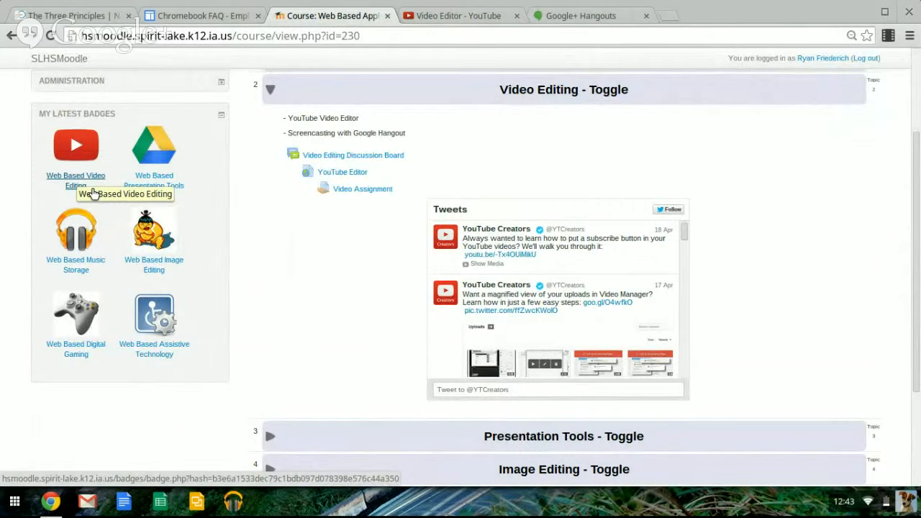
{"action": "left_click", "coordinate": [395, 158]}
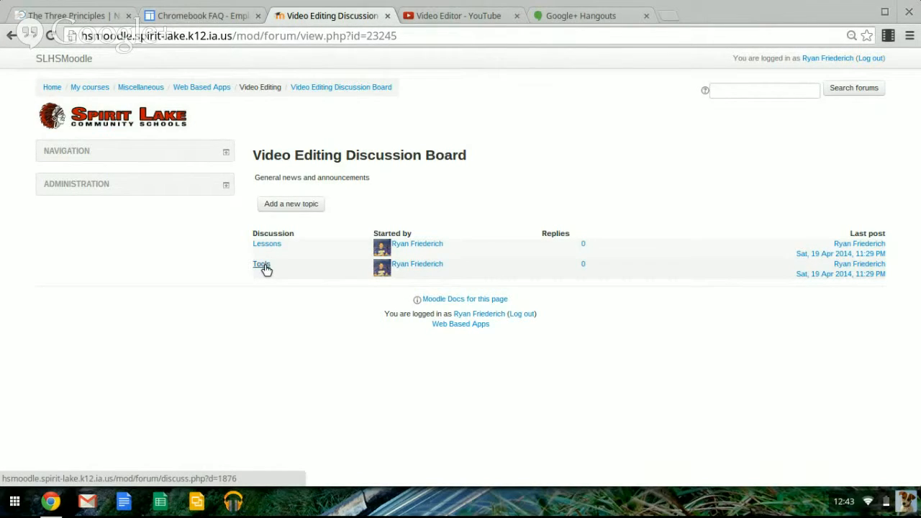
{"action": "left_click", "coordinate": [12, 36]}
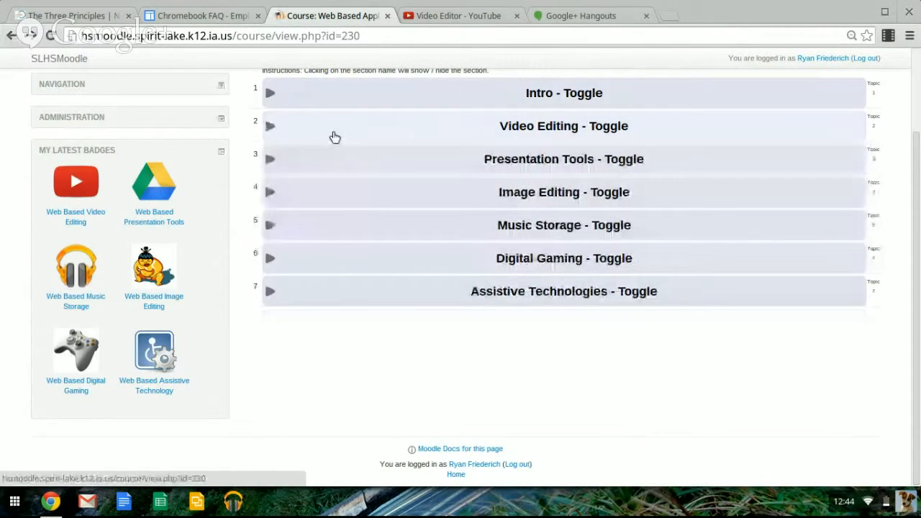
{"action": "scroll", "coordinate": [306, 199], "scroll_direction": "up", "scroll_amount": 2}
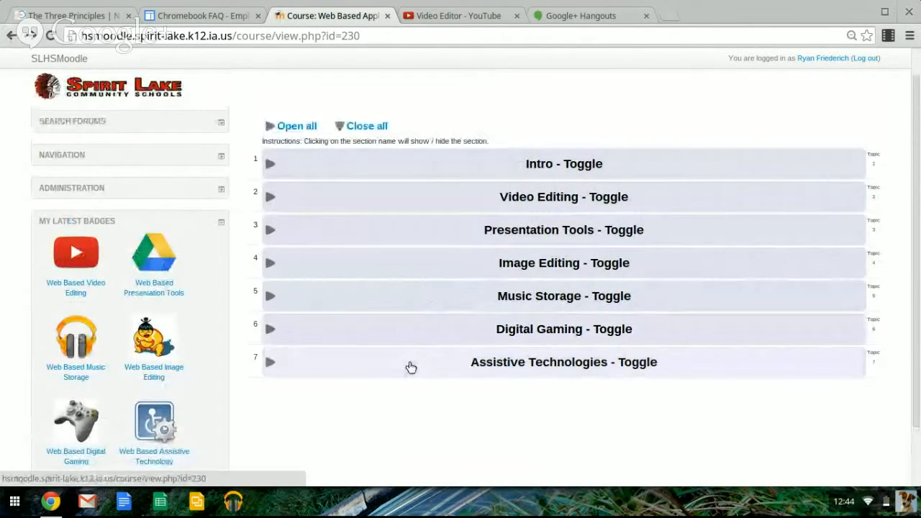
Switch to Google+ Hangouts and stop the live broadcast
{"action": "left_click", "coordinate": [613, 17]}
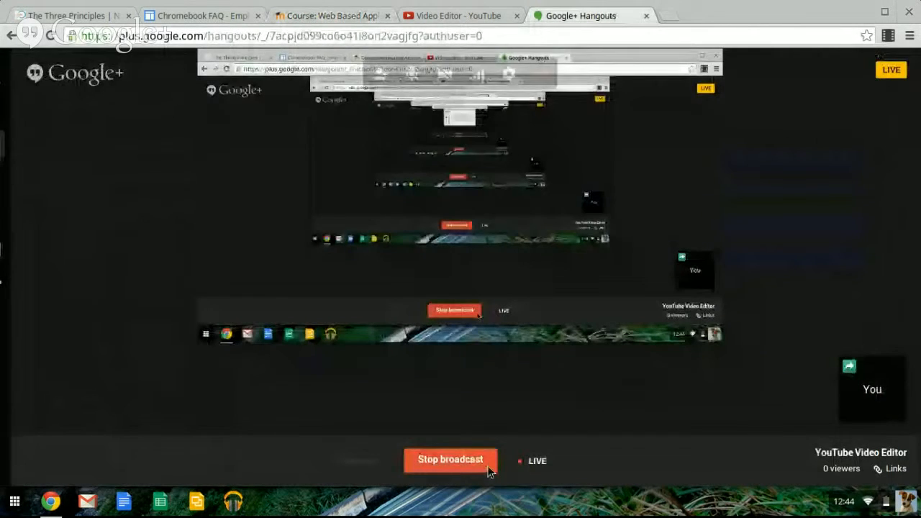
{"action": "left_click", "coordinate": [487, 468]}
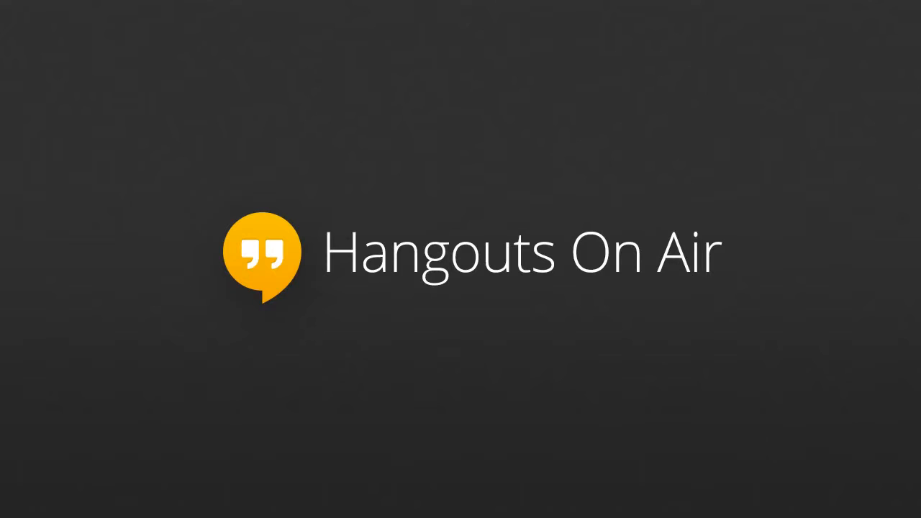